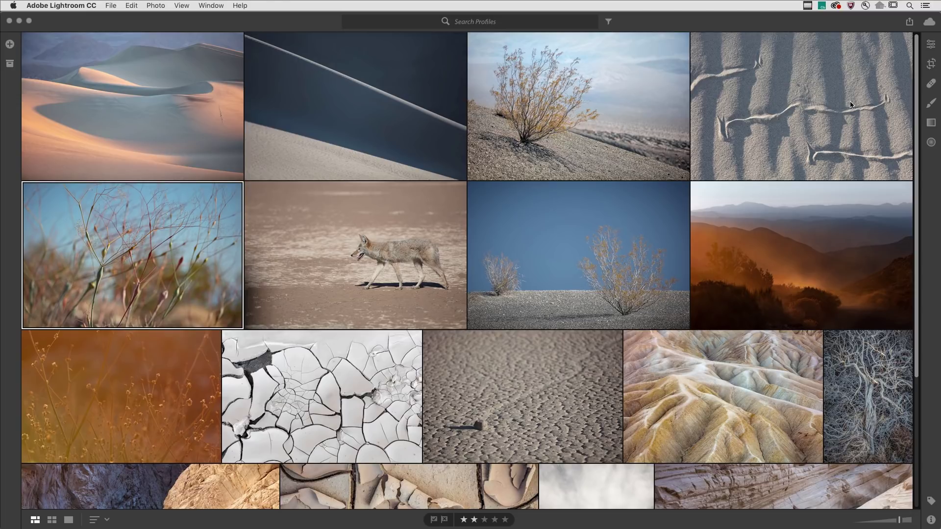
Step: Open the desert plant photo in the Edit panel's Detail view
left_click(931, 46)
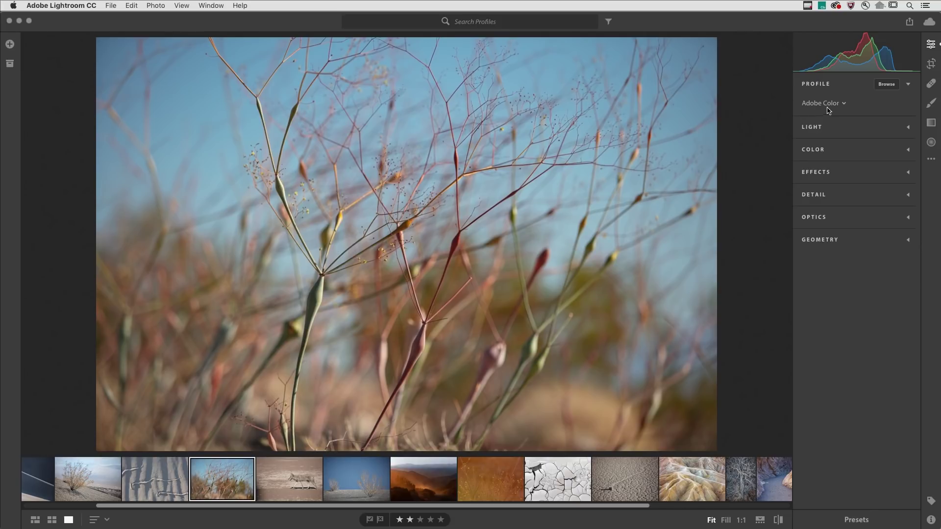
left_click(830, 104)
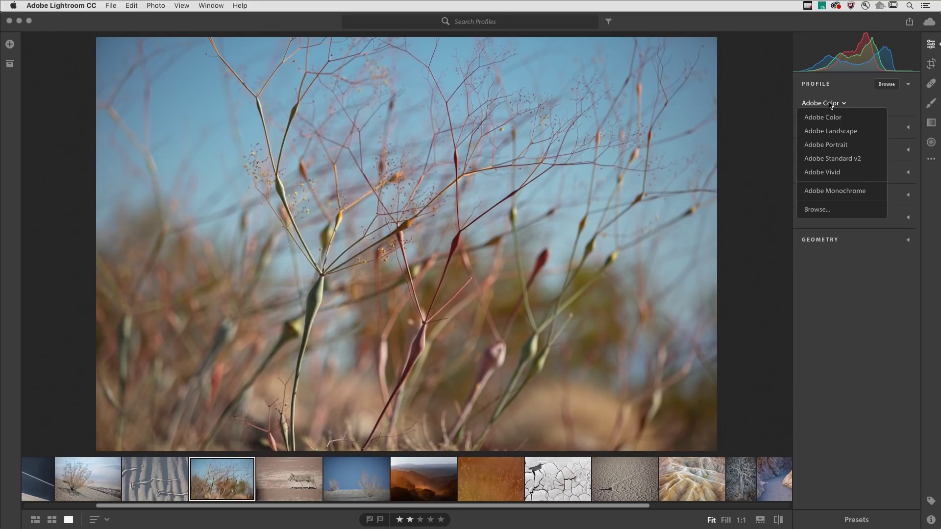
Step: Close the Profile list, then browse all profiles with the Adobe Raw group expanded
left_click(830, 104)
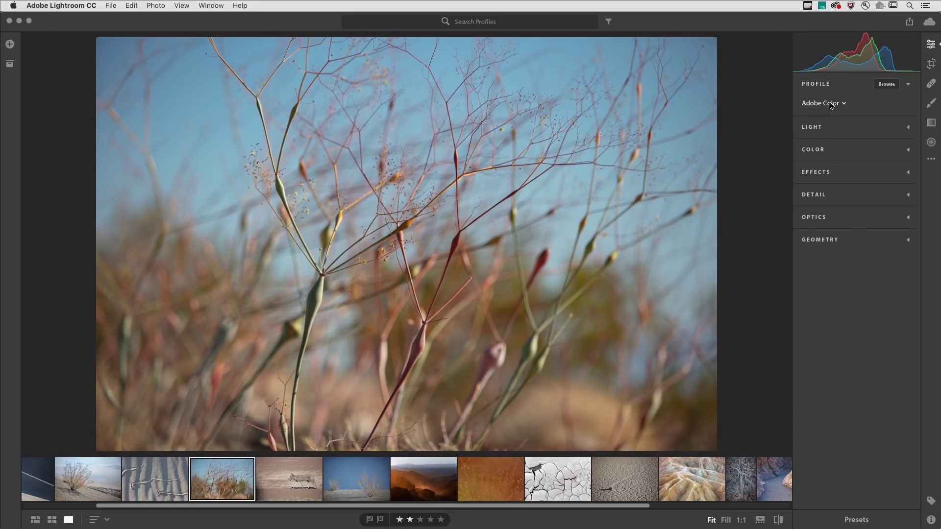
left_click(887, 86)
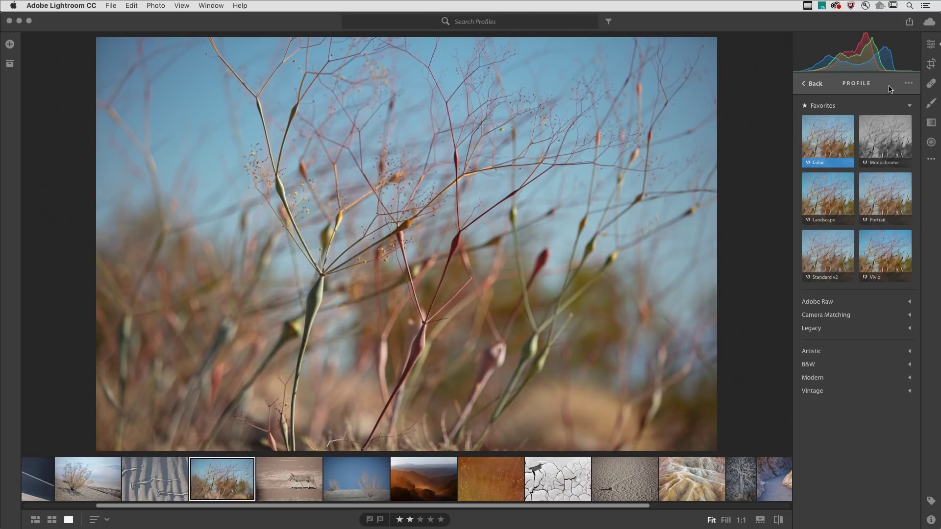
left_click(827, 304)
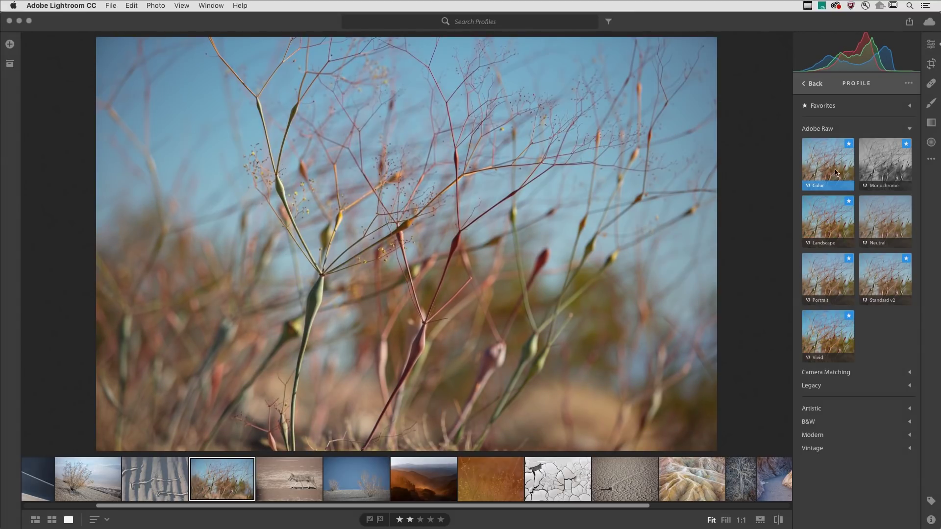
Step: Apply the Adobe Monochrome profile from the Adobe Raw group
left_click(883, 169)
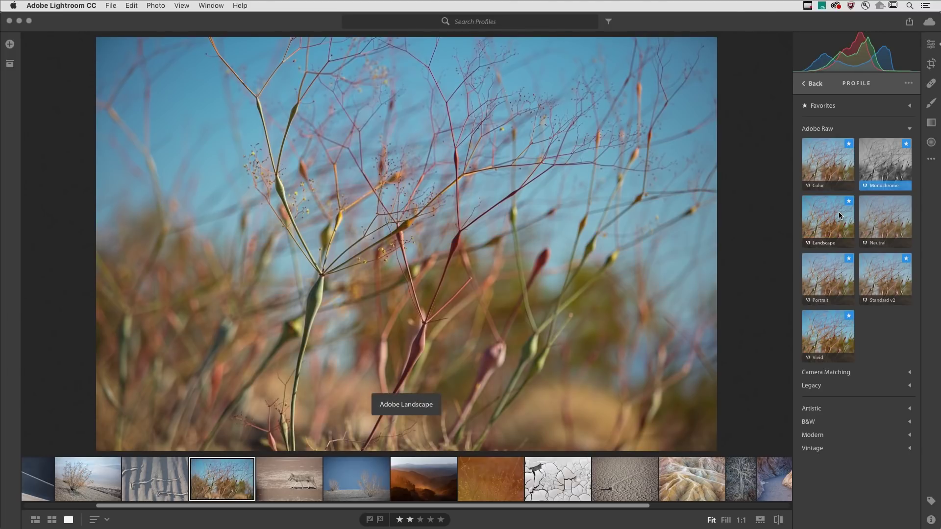
Step: Try the Adobe Landscape, Neutral and Portrait profiles, finishing on Adobe Vivid
left_click(838, 213)
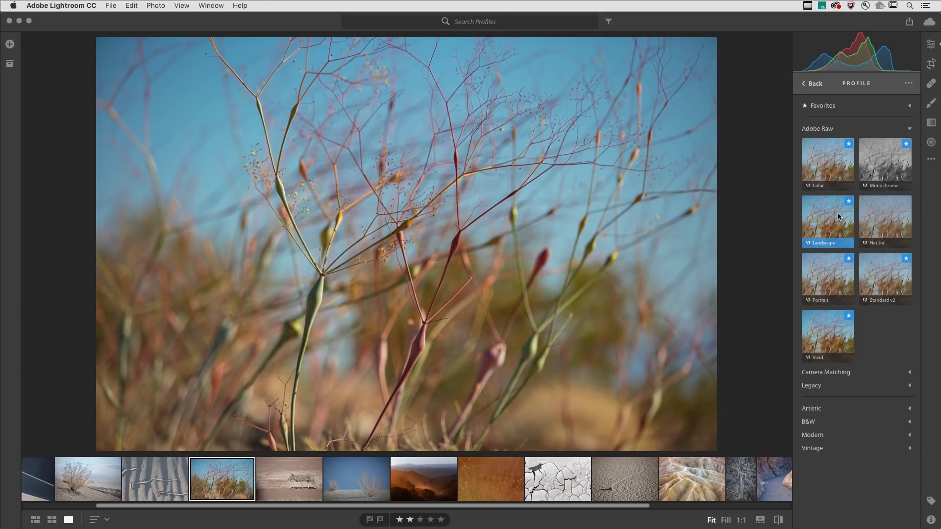
left_click(878, 215)
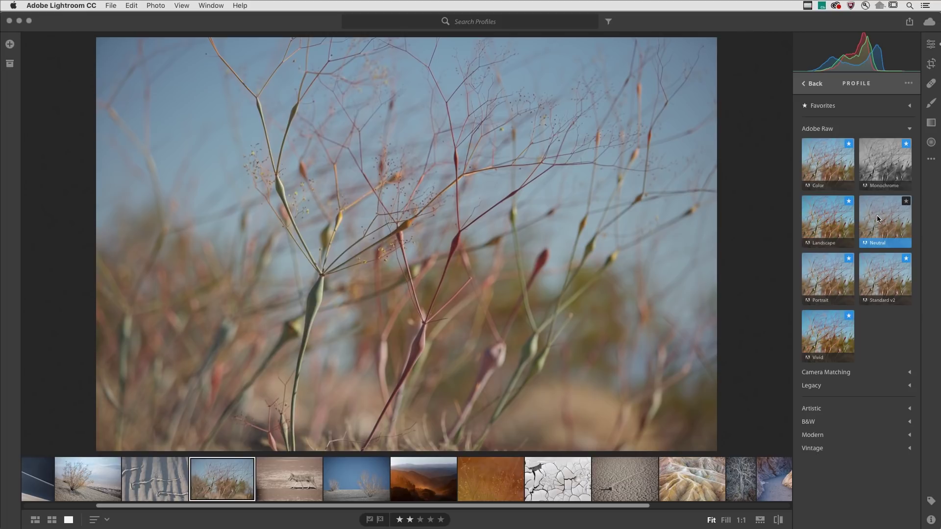
left_click(835, 277)
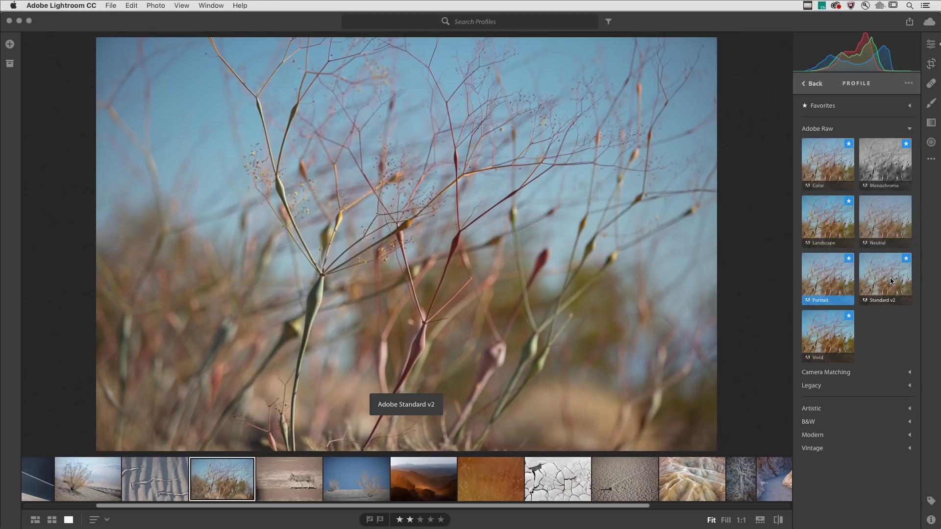
left_click(828, 339)
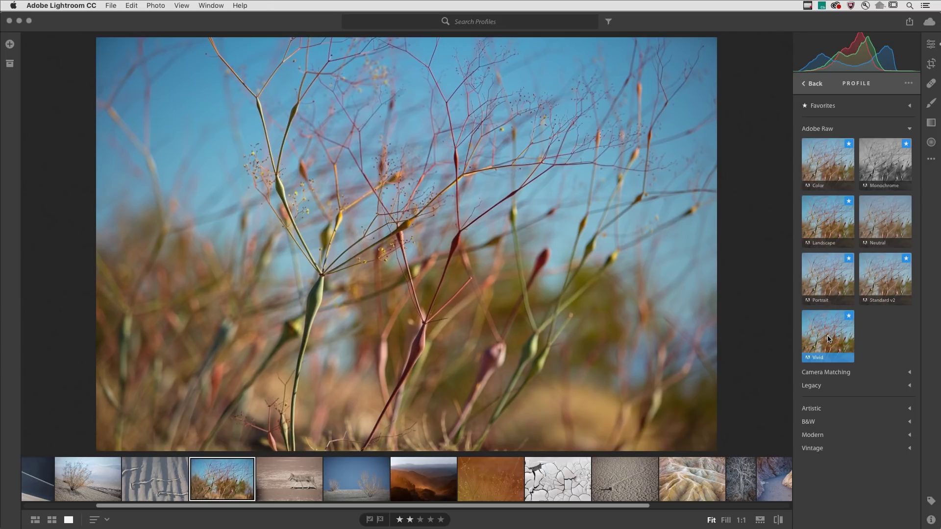
Step: Preview Camera Standard, Neutral and Faithful, then Legacy's Camera Landscape B&W profile
left_click(828, 373)
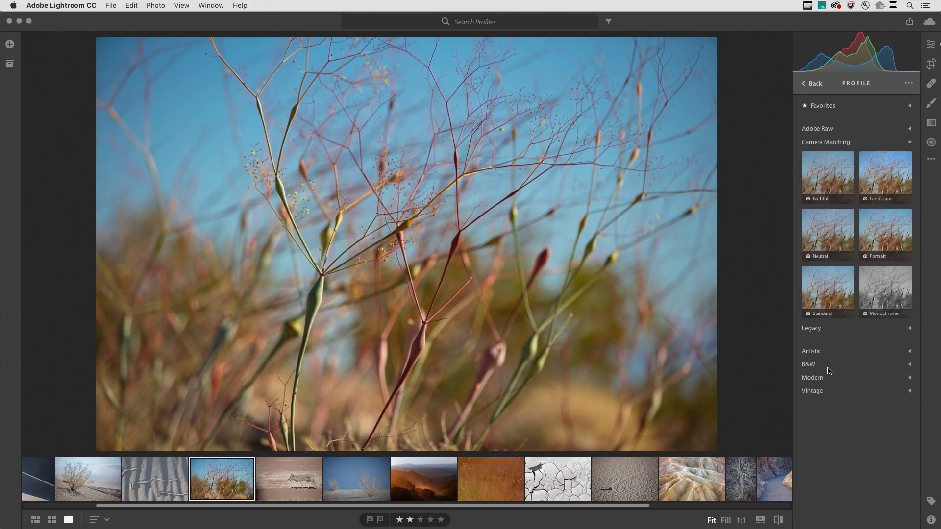
left_click(829, 280)
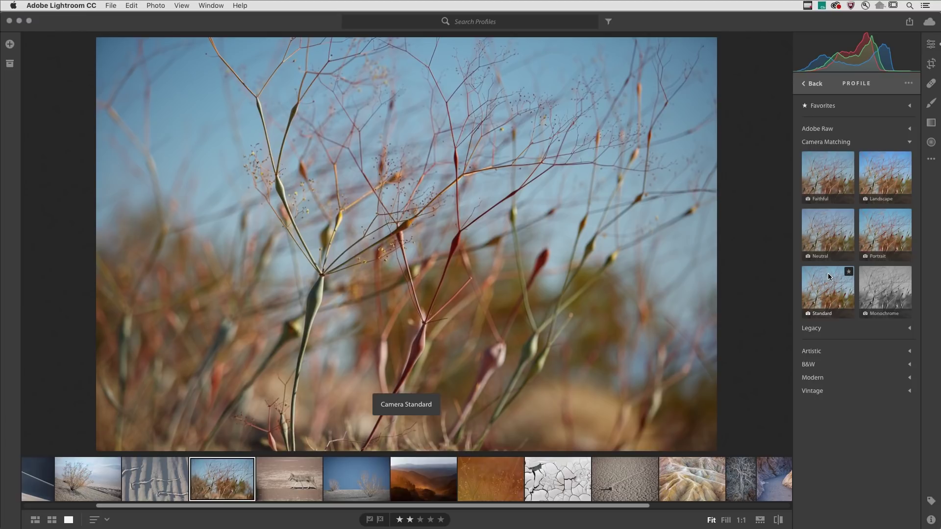
left_click(829, 243)
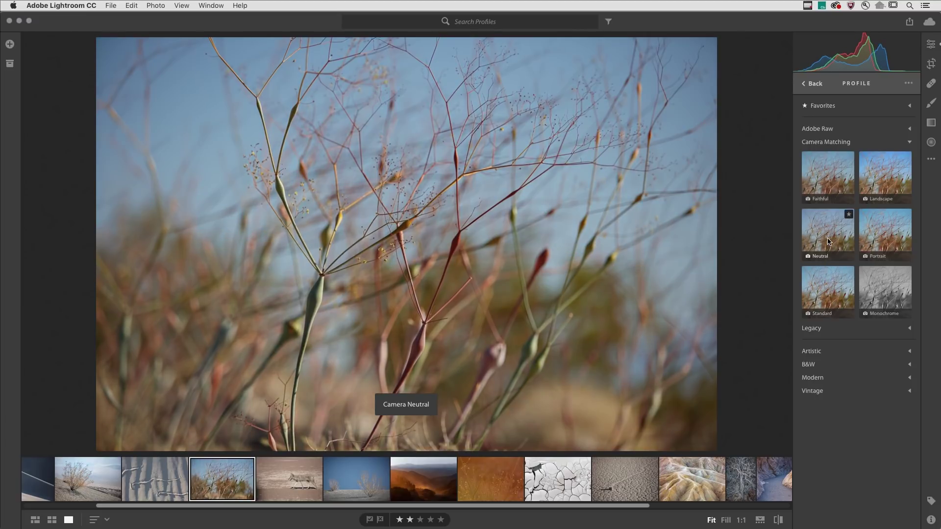
left_click(827, 185)
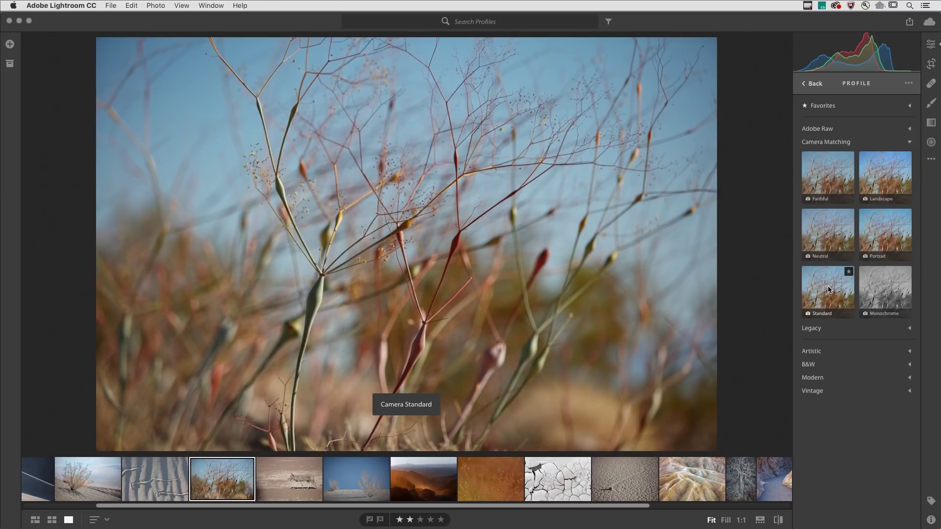
left_click(815, 328)
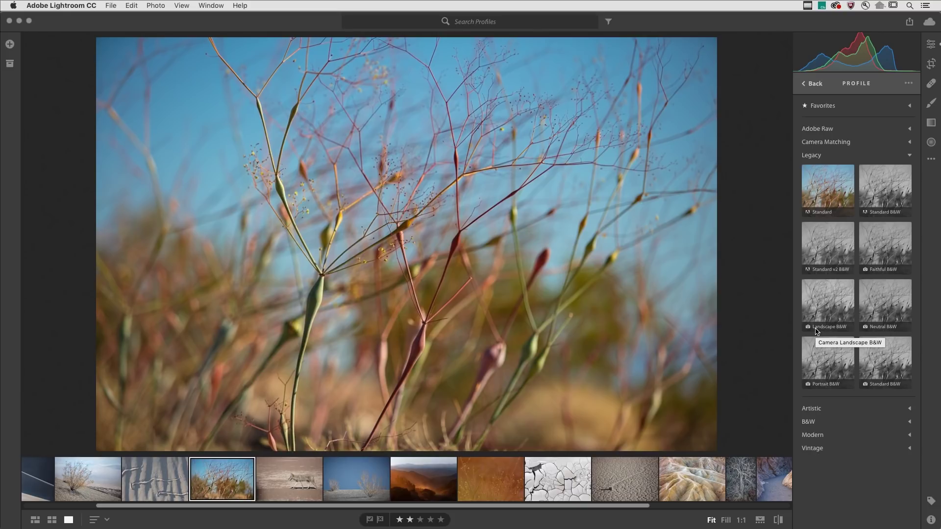
left_click(816, 332)
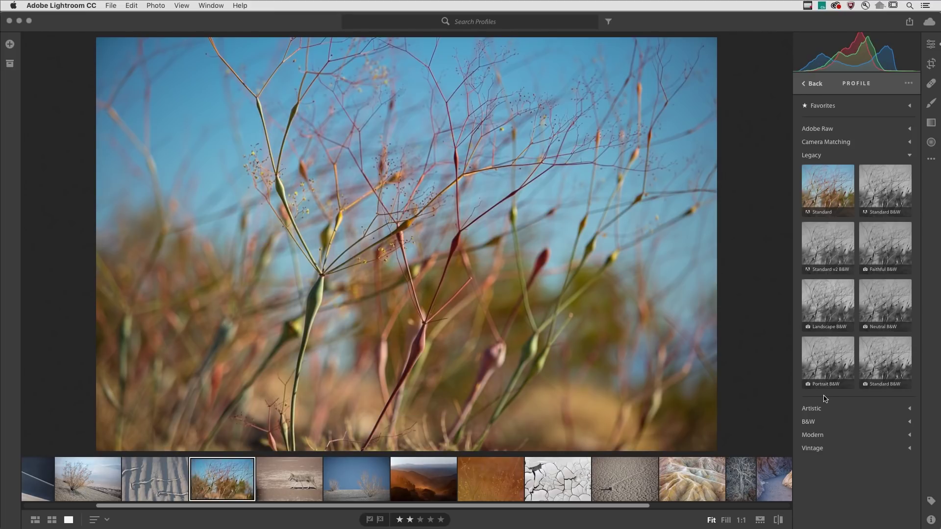
Step: Expand the Artistic profile group and preview the Artistic 01 look
left_click(816, 412)
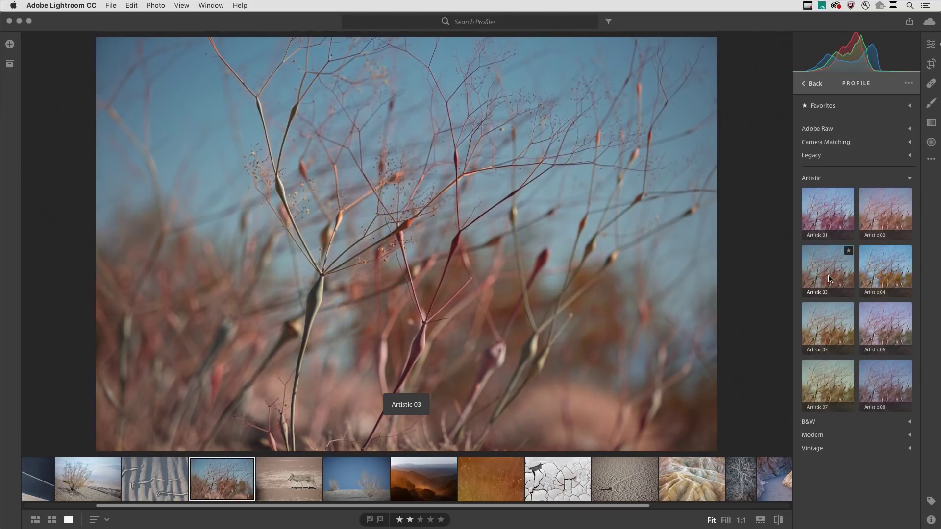
left_click(823, 204)
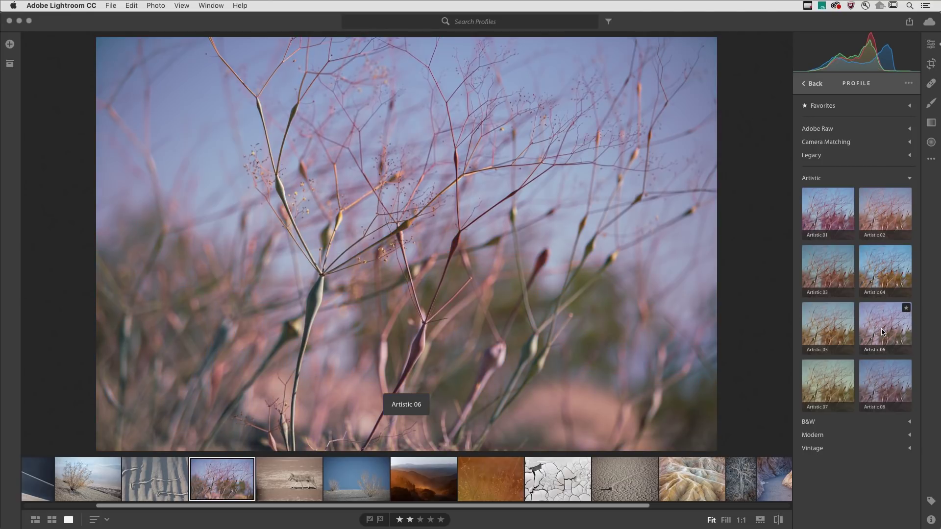
Step: Preview Artistic 05, apply Artistic 03 at amount 164, and compare before/after
left_click(826, 321)
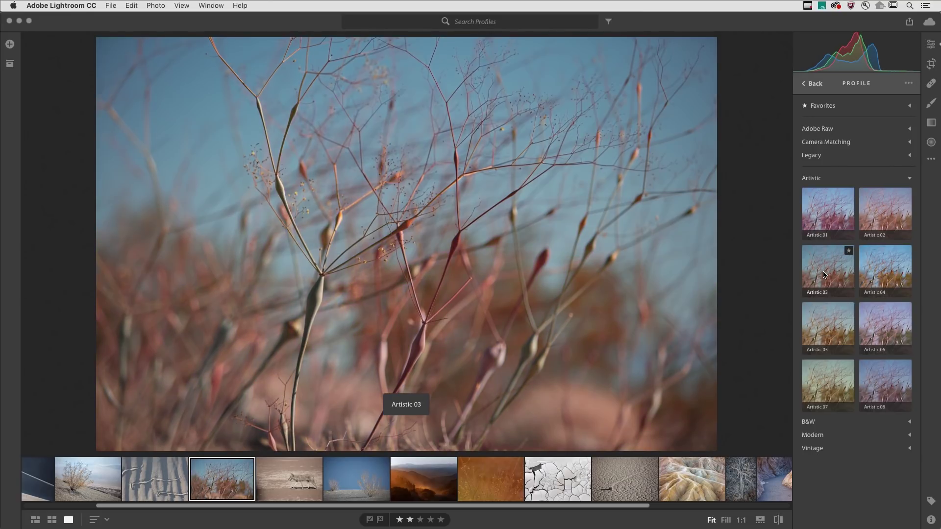
left_click(824, 275)
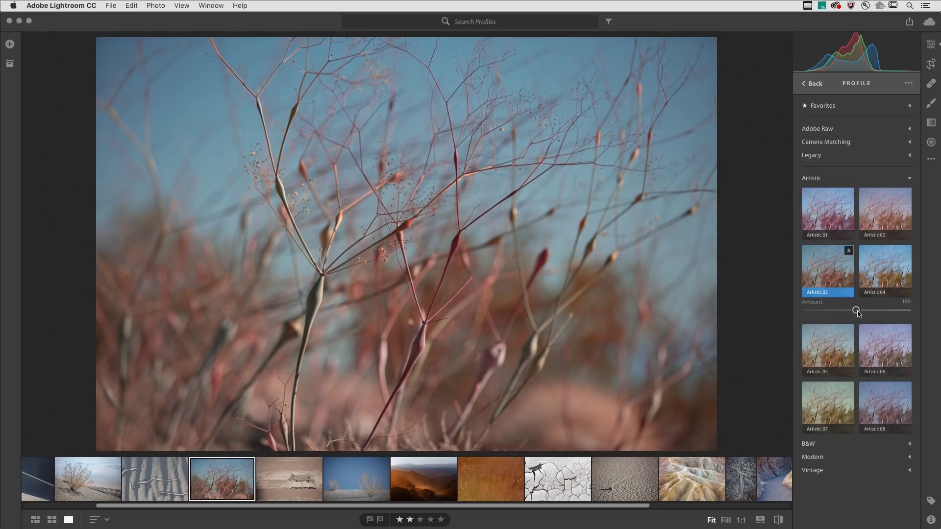
mouse_move(858, 314)
left_mouse_down()
mouse_move(812, 314)
mouse_move(889, 315)
left_mouse_up()
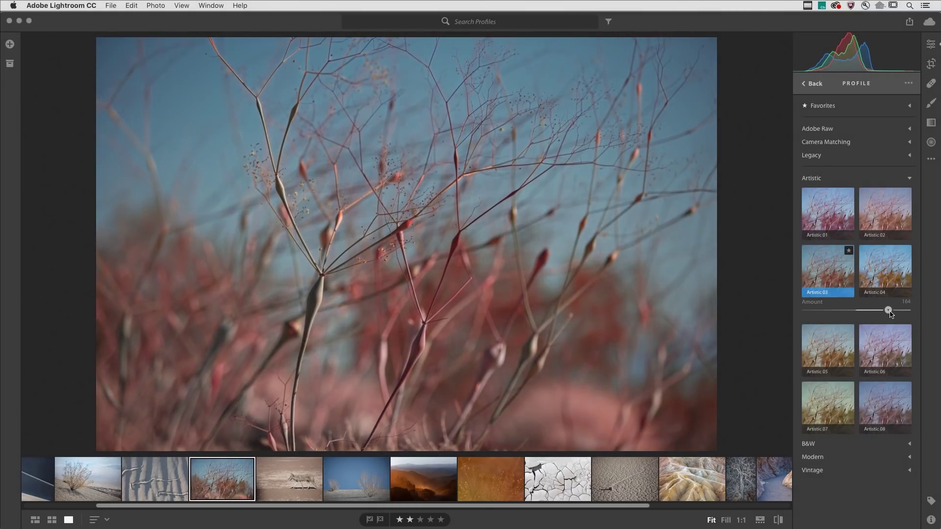
key("backslash")
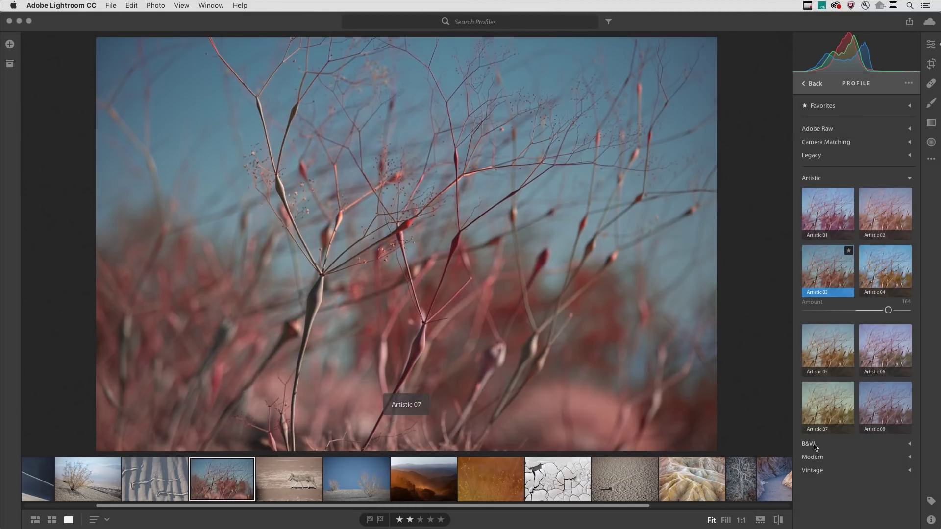
left_click(813, 444)
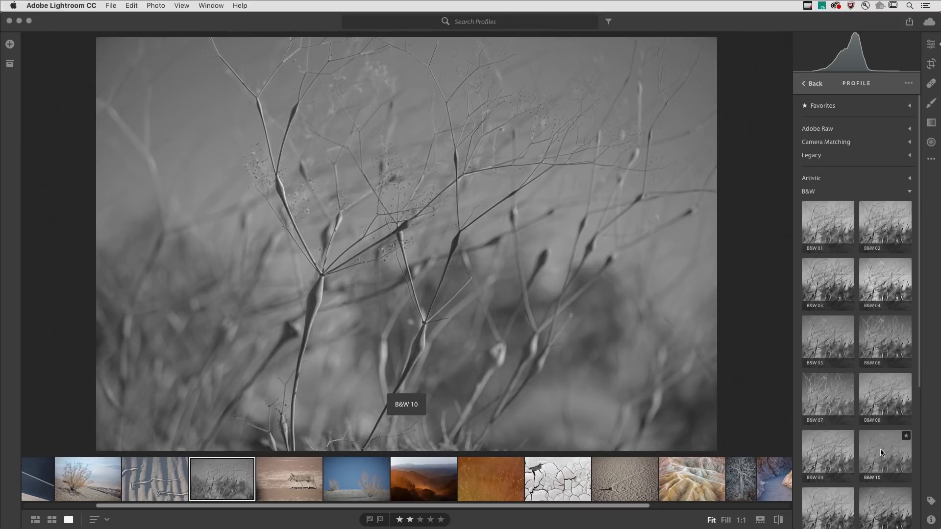
scroll(881, 453, "down", 1)
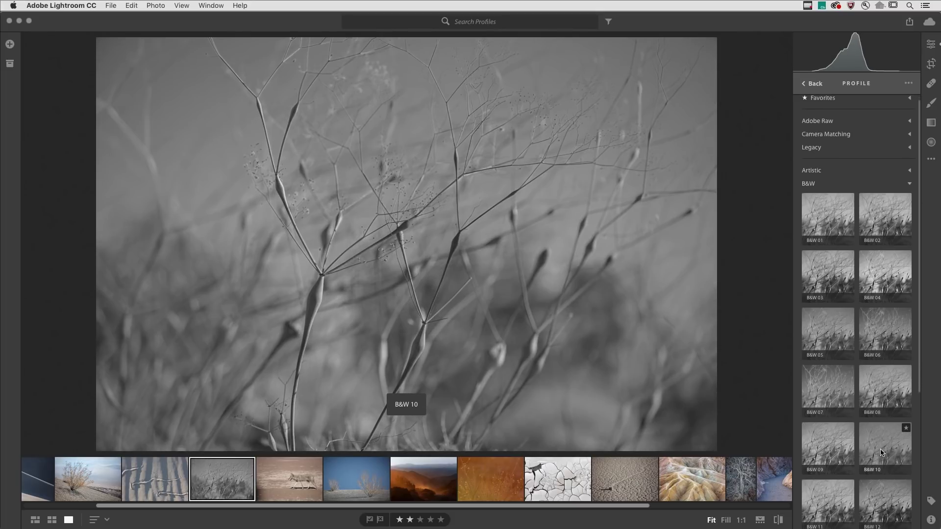
scroll(880, 454, "down", 1)
scroll(825, 488, "down", 1)
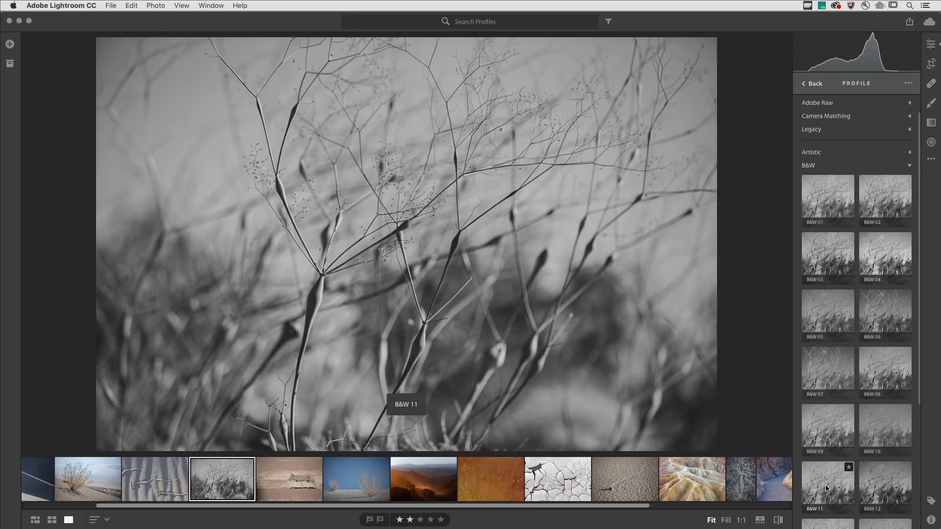
scroll(827, 482, "down", 1)
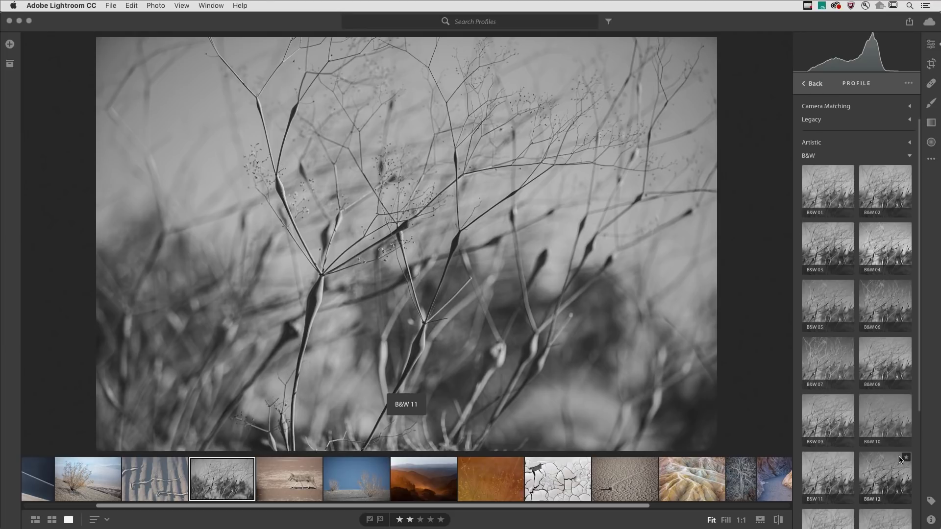
scroll(902, 460, "down", 1)
scroll(900, 460, "down", 1)
scroll(896, 459, "down", 2)
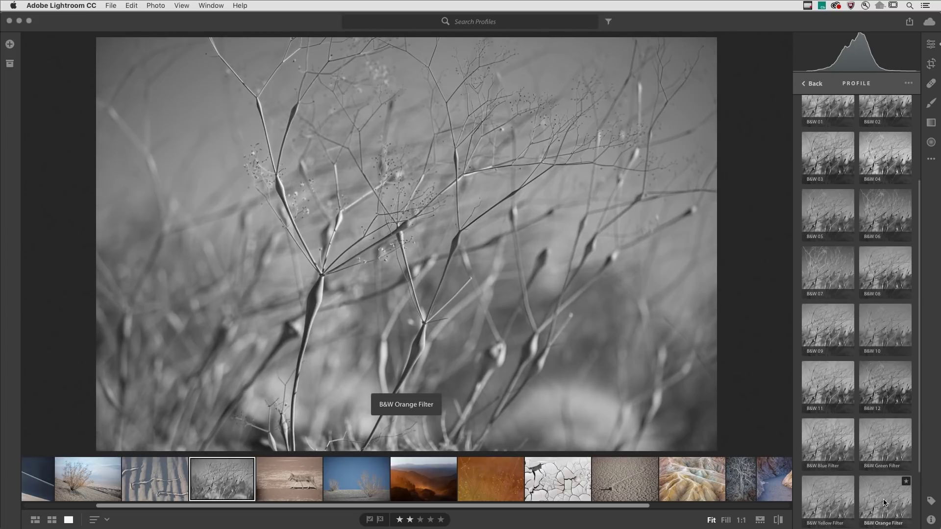
scroll(834, 498, "down", 1)
scroll(824, 504, "down", 2)
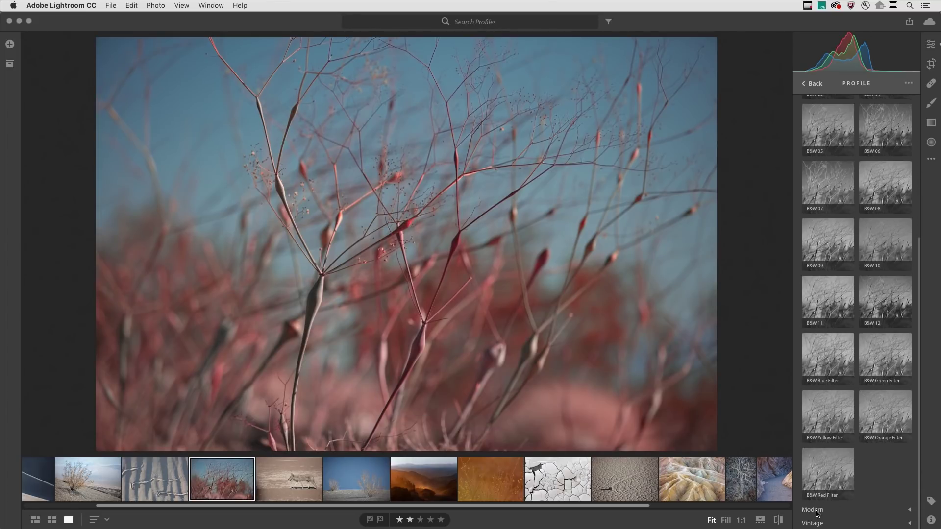
left_click(813, 510)
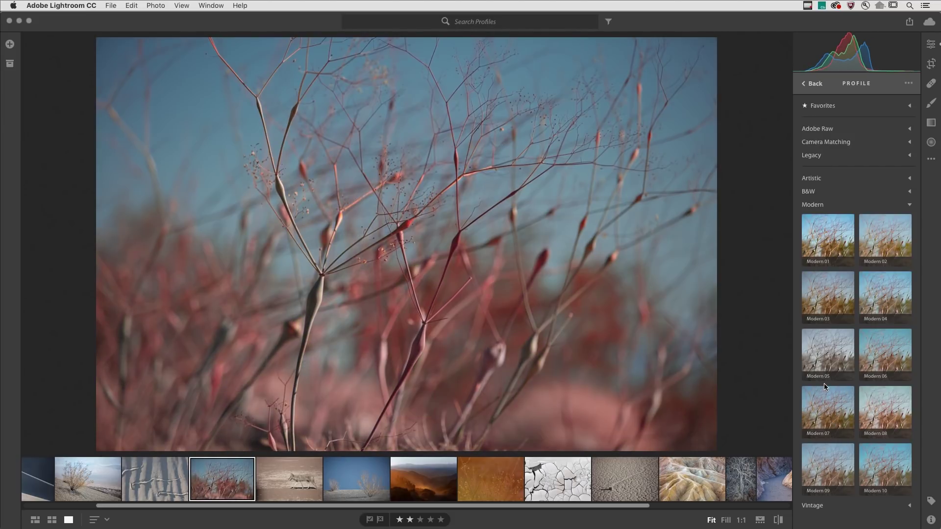
Step: Preview the Modern 05, Modern 01 and Modern 07 looks on the photo
left_click(825, 349)
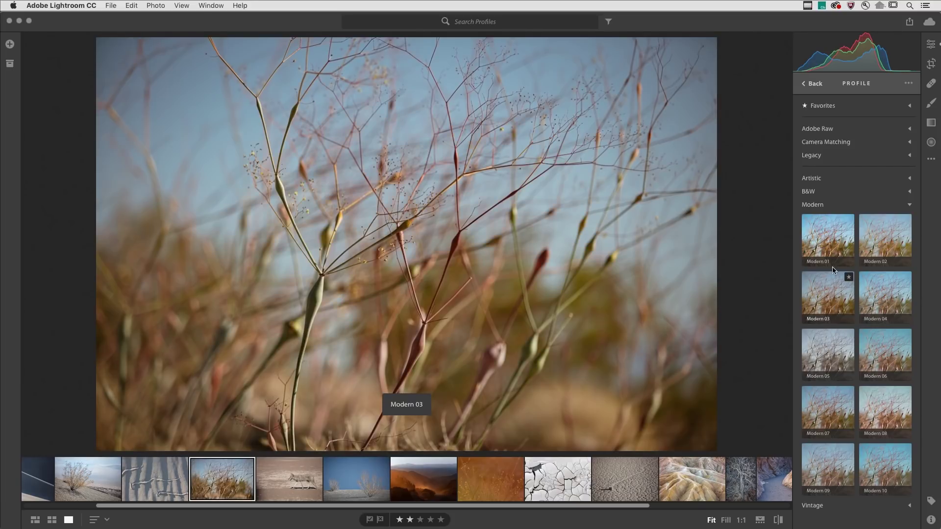
left_click(826, 234)
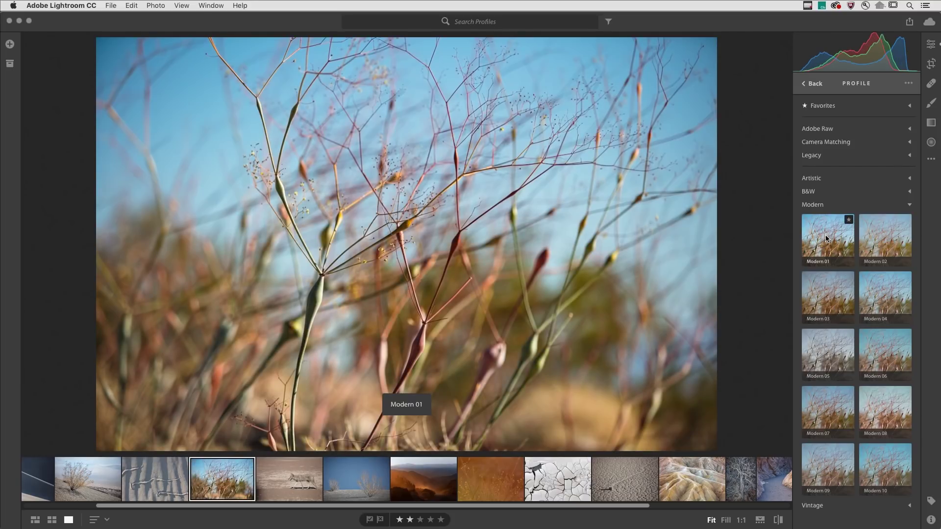
left_click(826, 402)
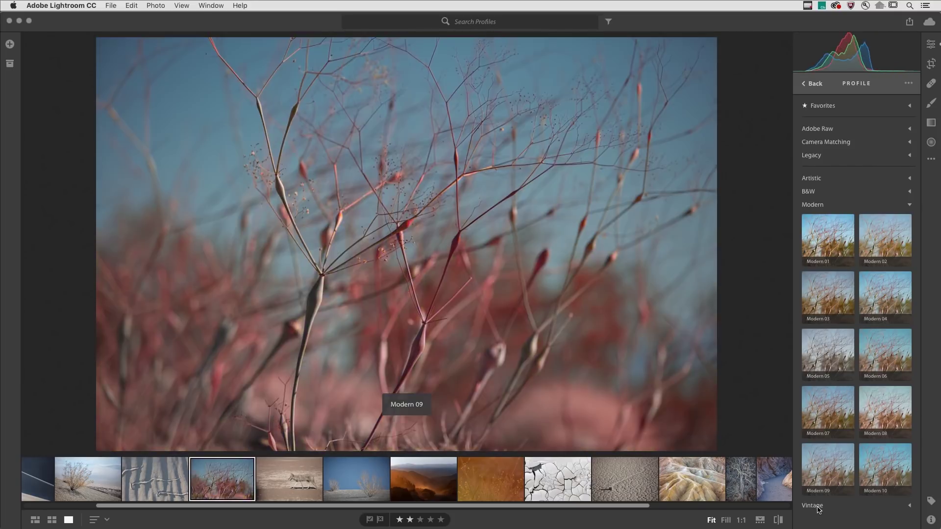
left_click(817, 507)
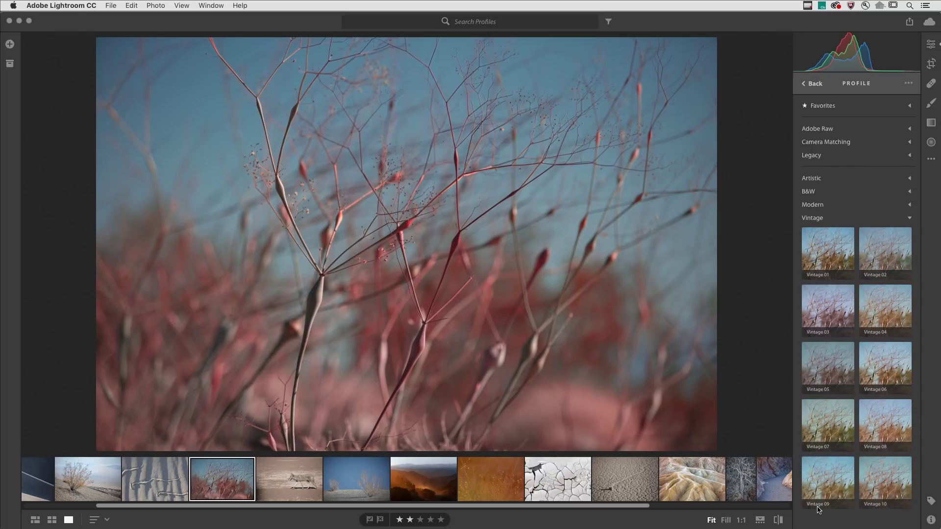
Step: Preview Vintage 09, star Vintage 05 as a favourite, and return to editing
left_click(819, 507)
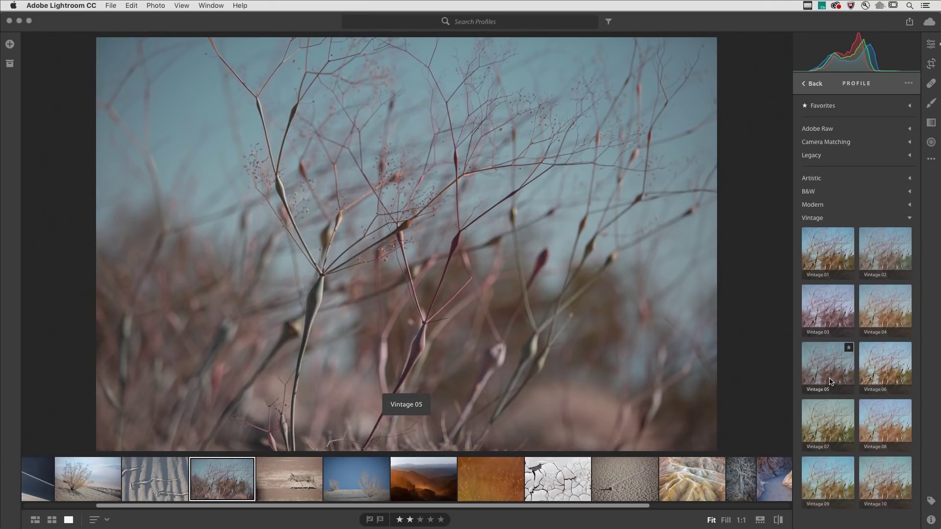
left_click(848, 349)
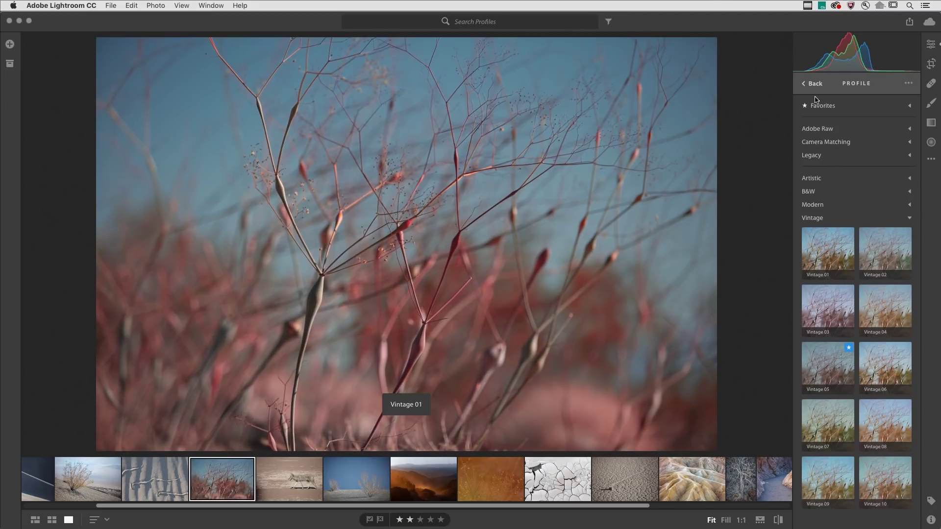
left_click(813, 85)
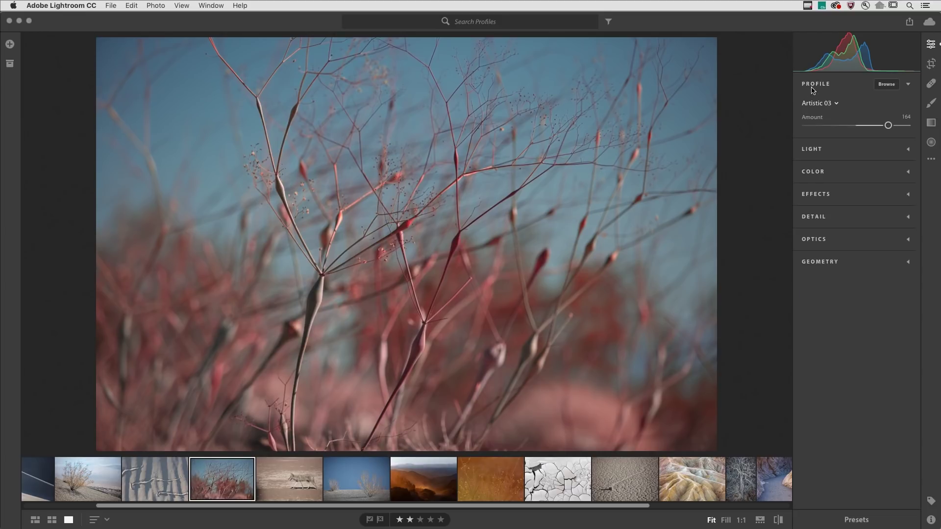
Step: Lower the profile amount slightly, then switch the profile to Adobe Landscape
left_click_drag(888, 125, 883, 126)
left_click(829, 105)
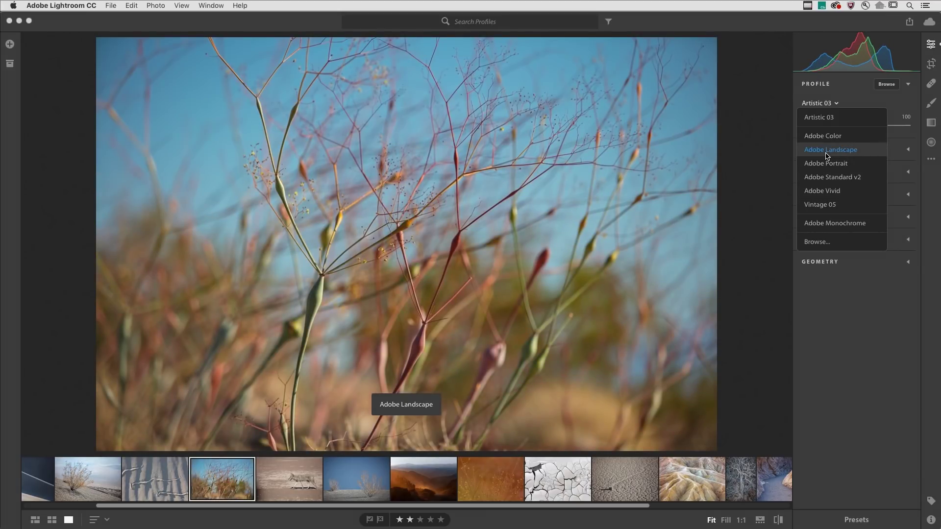
left_click(827, 151)
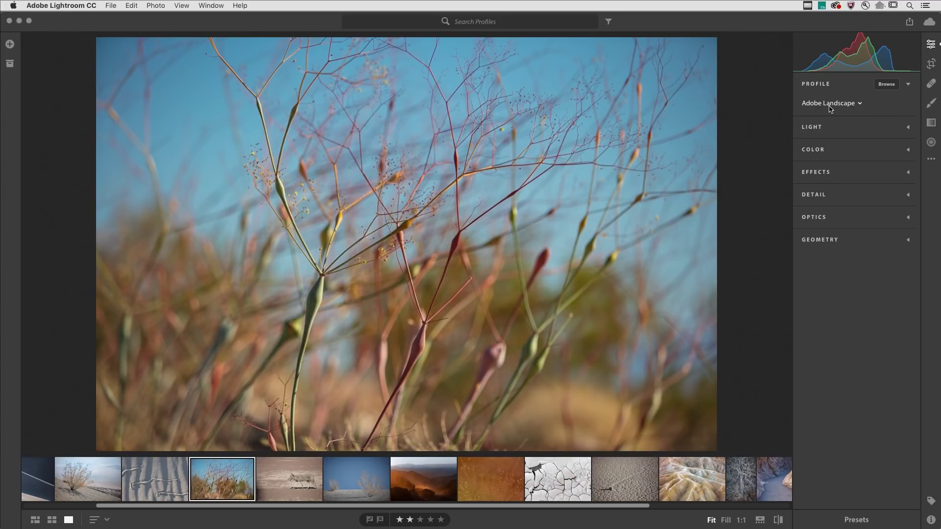
Step: Apply Dehaze +24 and a white vignette: amount +100, midpoint 0, roundness -100, feather about 2
left_click(835, 172)
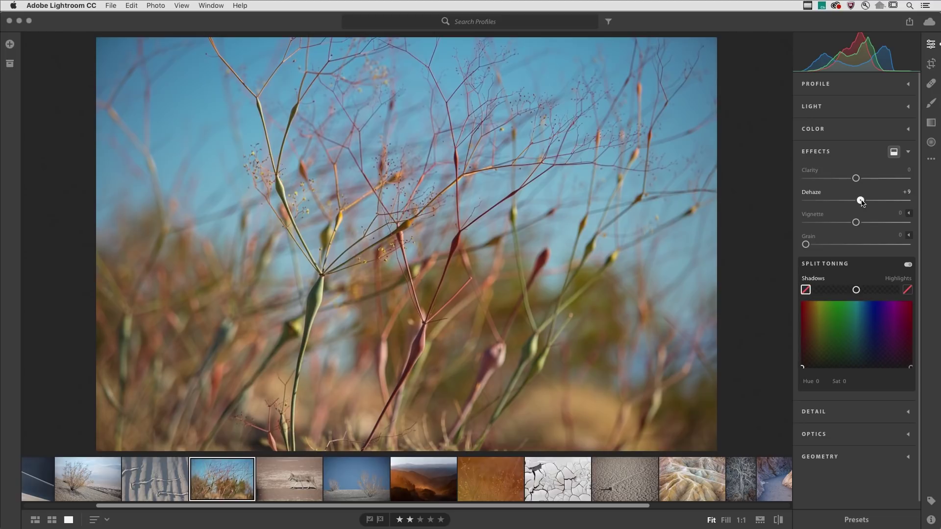
left_click_drag(856, 200, 870, 203)
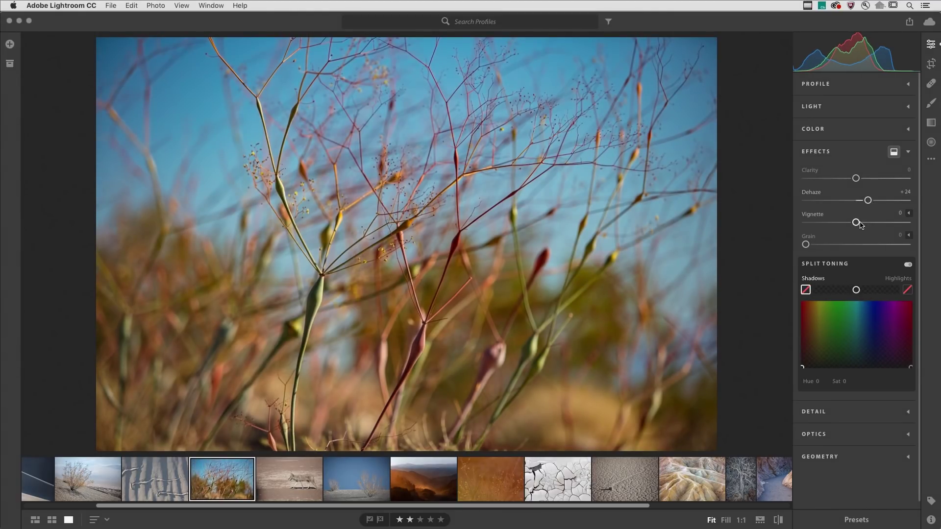
left_click_drag(857, 223, 909, 223)
left_click(909, 213)
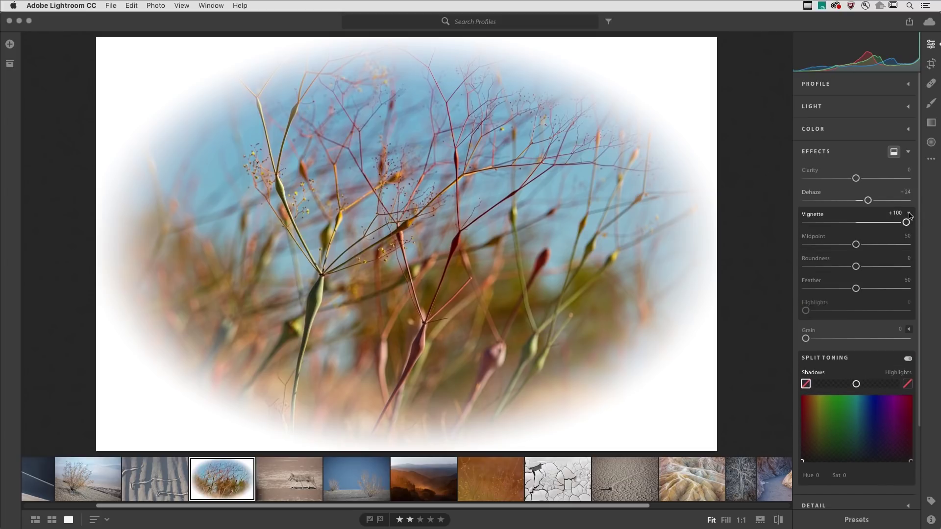
mouse_move(855, 244)
left_mouse_down()
mouse_move(786, 250)
mouse_move(816, 269)
mouse_move(803, 267)
left_mouse_up()
left_click_drag(856, 289, 808, 289)
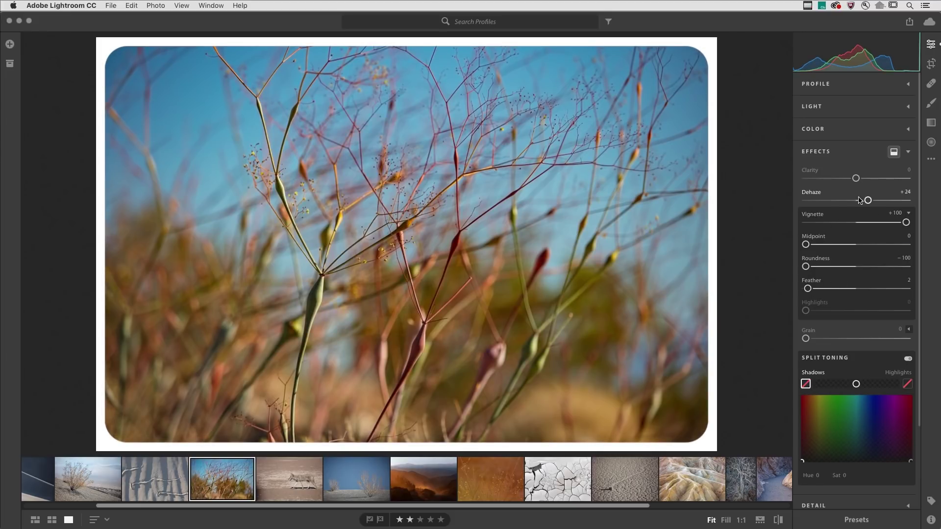
left_click(856, 151)
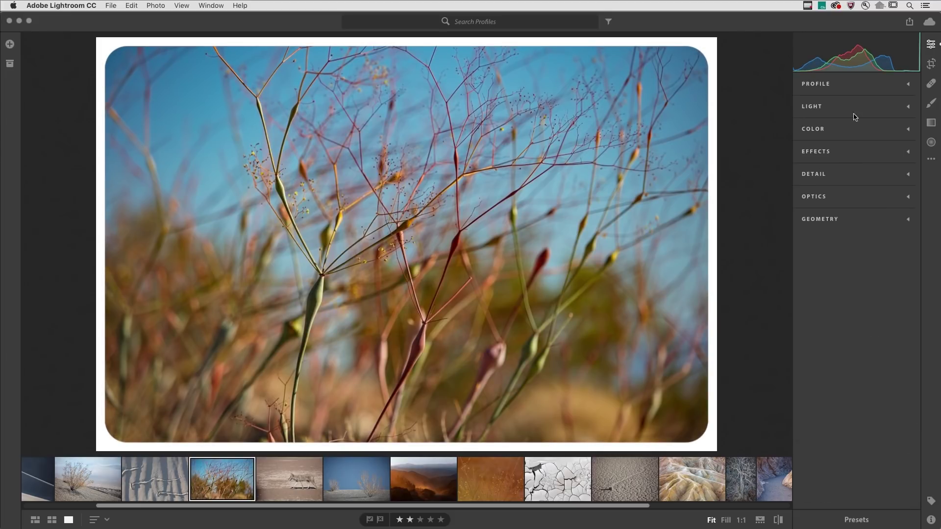
Step: Expand the Profile section and open the Adobe Landscape profile dropdown
left_click(848, 84)
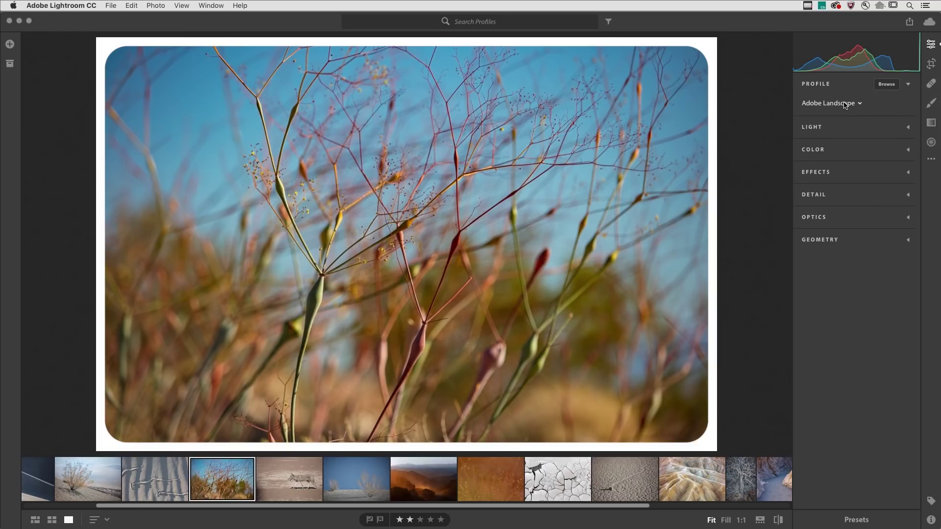
left_click(845, 104)
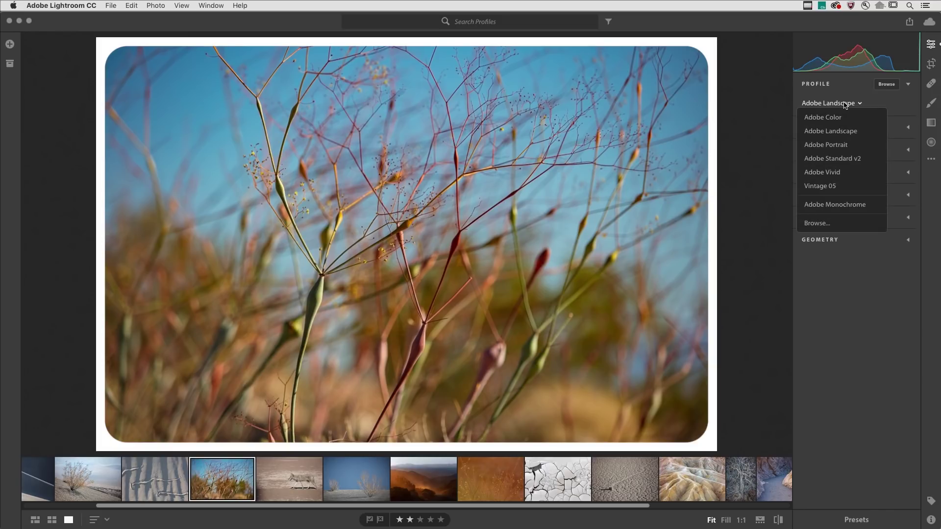